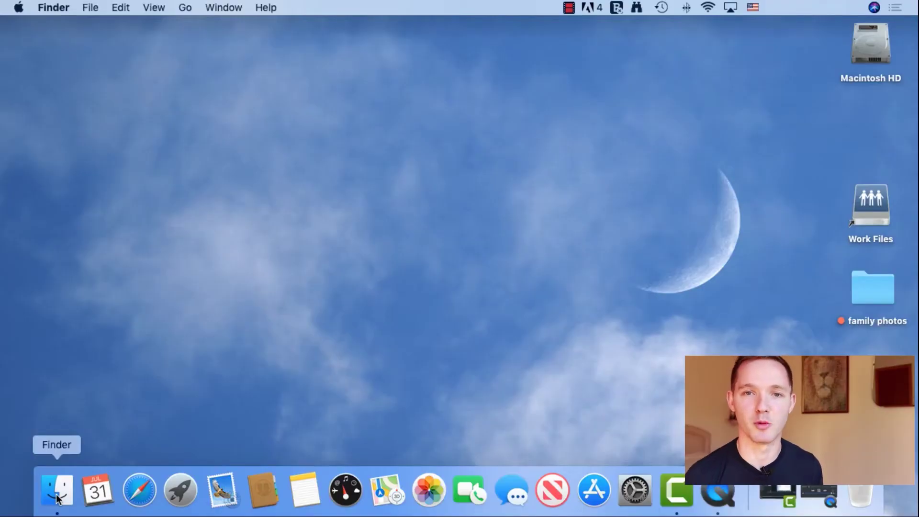
# Step: Open Documents in Finder, then remove the A-Technology-Vision-of-the-Fifth-Generation file with Delete selected
pyautogui.click(56, 493)
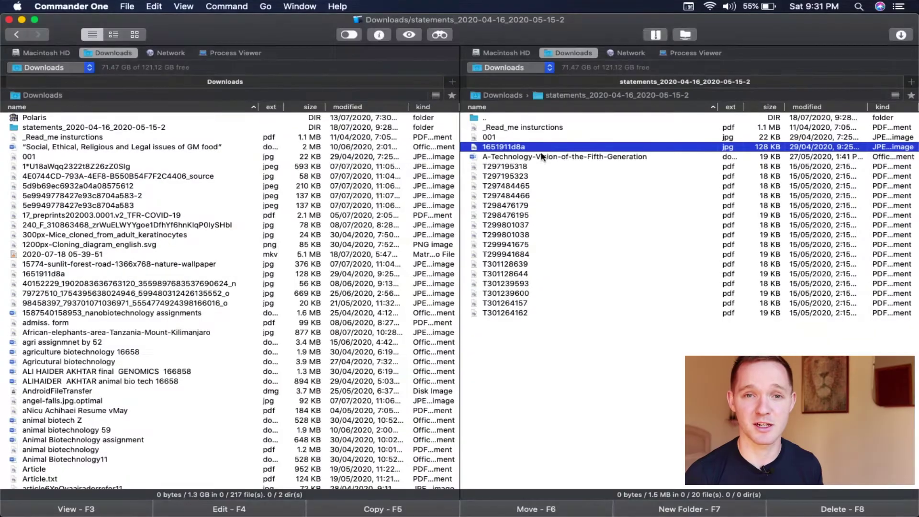
pyautogui.rightClick(542, 157)
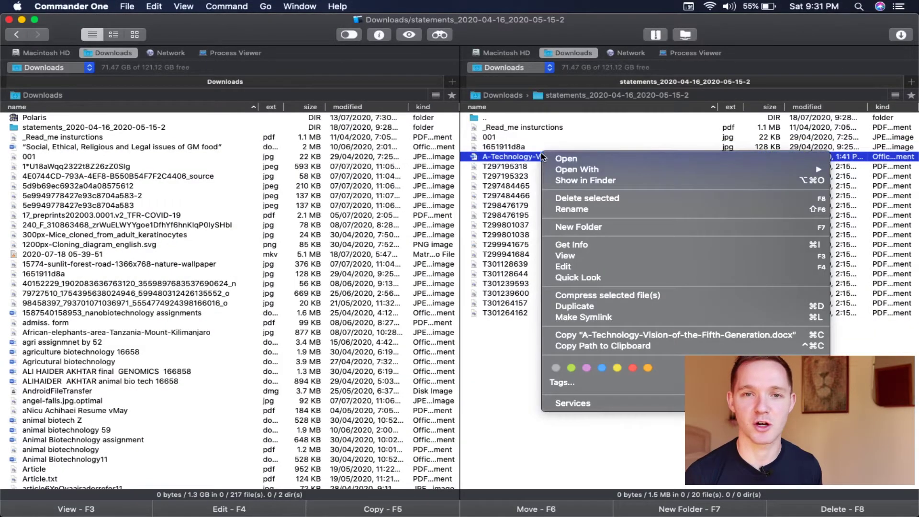
pyautogui.click(580, 198)
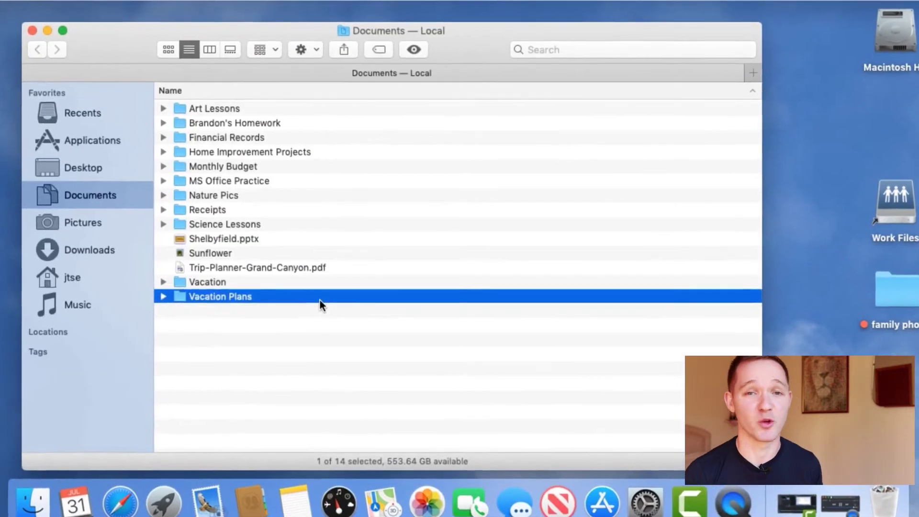
pyautogui.press('Up')
pyautogui.press('Up')
pyautogui.press('Up')
pyautogui.press('Up')
pyautogui.press('Up')
pyautogui.press('Up')
pyautogui.press('Up')
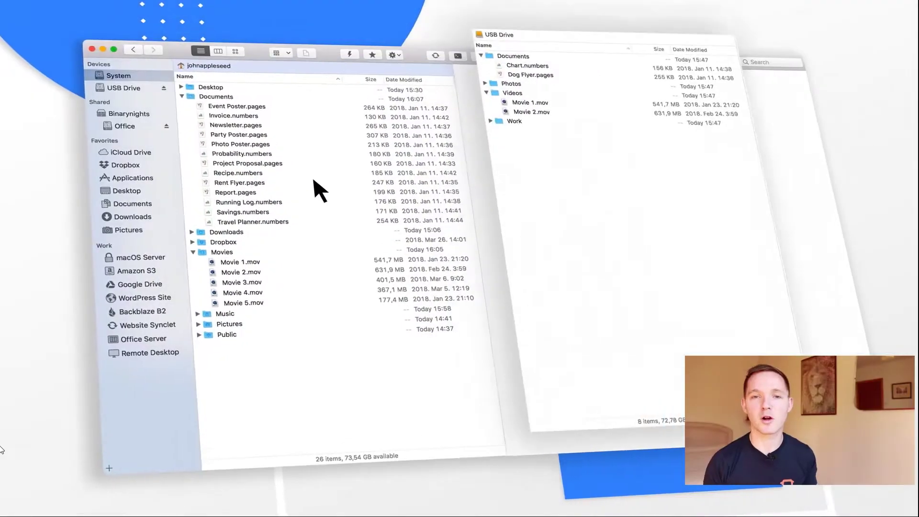
# Step: Drag-select the Newsletter, Party Poster and Photo Poster rows in ForkLift's Documents list
pyautogui.moveTo(229, 123); pyautogui.dragTo(222, 160)
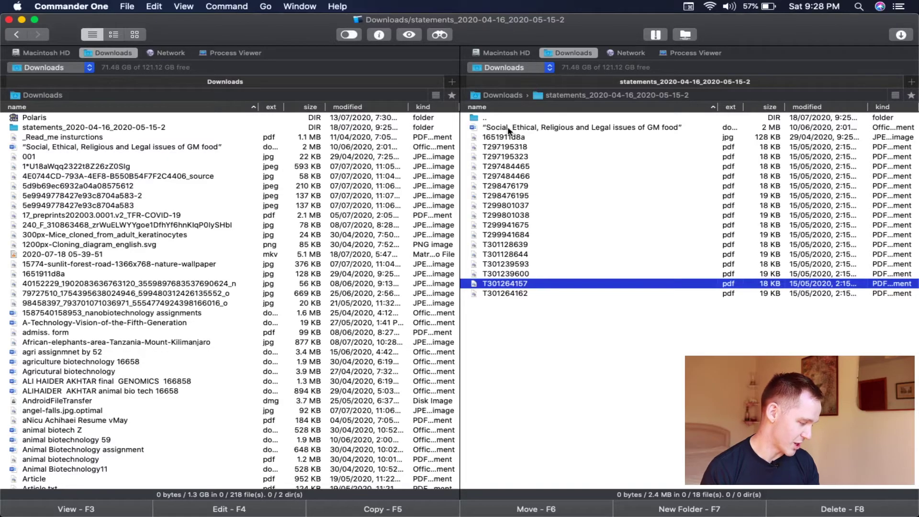
# Step: Drag A-Technology-Vision-of-the-Fifth-Generation from Downloads into statements and confirm the Rename/move dialog
pyautogui.click(509, 131)
pyautogui.rightClick(509, 131)
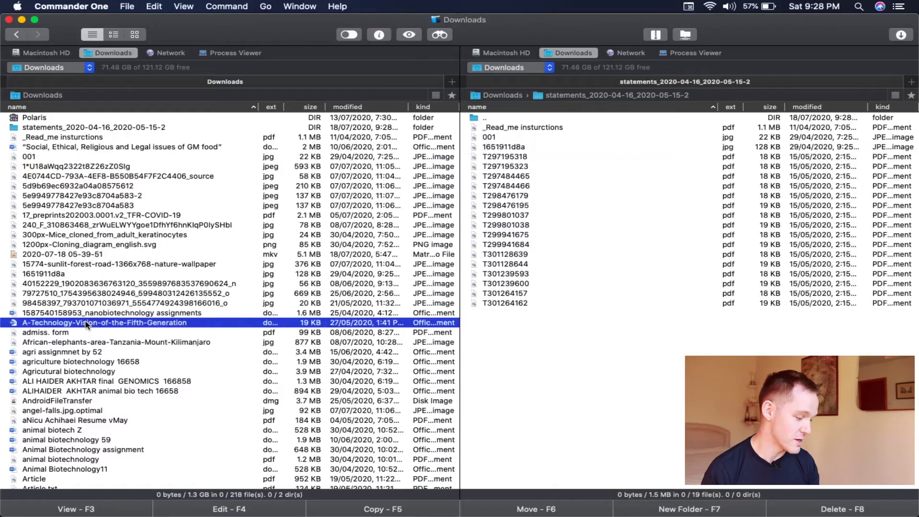
pyautogui.moveTo(432, 314); pyautogui.dragTo(548, 311)
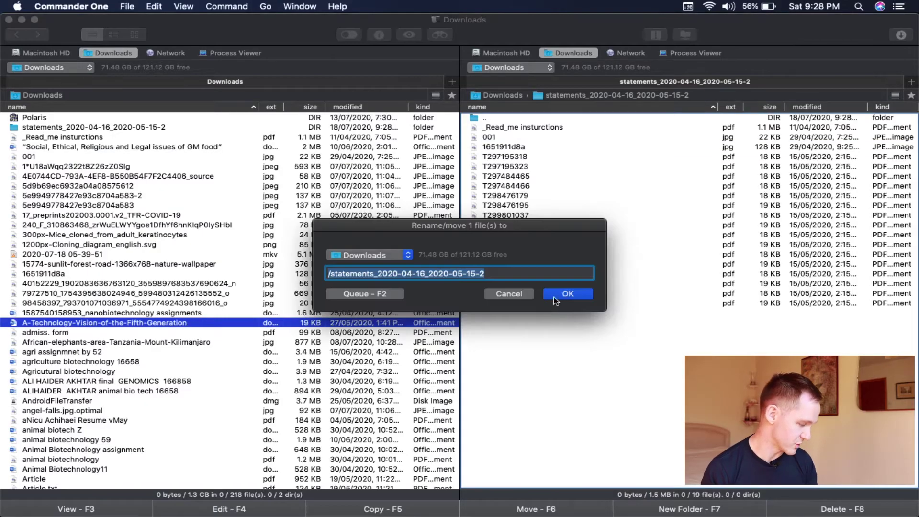
pyautogui.click(561, 295)
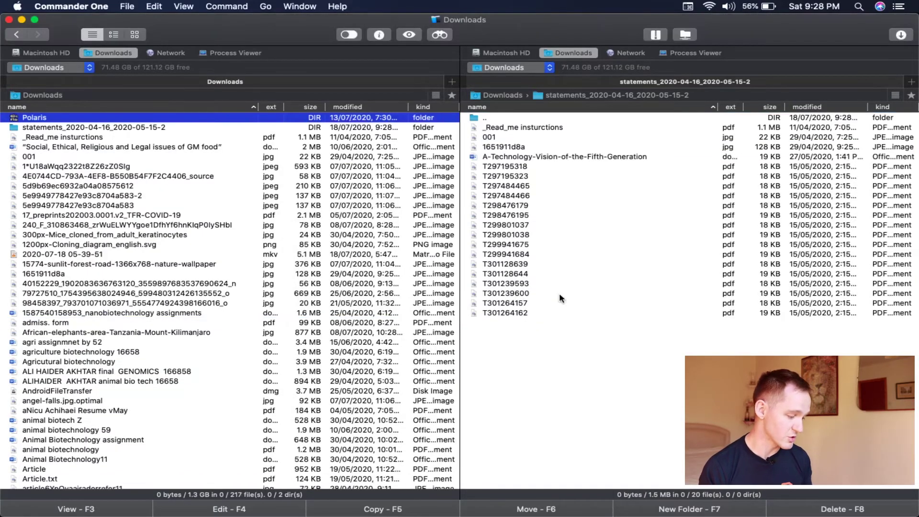
pyautogui.click(505, 347)
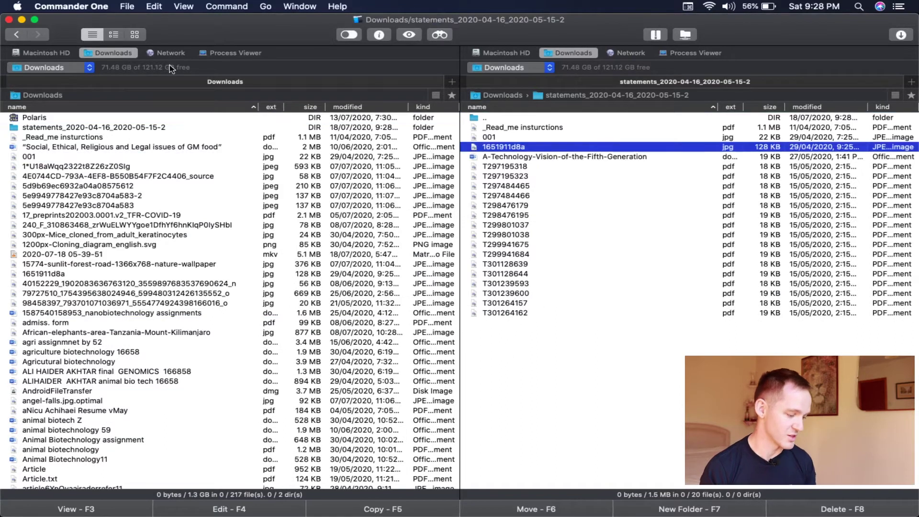
# Step: Open Preferences and inspect the General tab's Language list, leaving it on English
pyautogui.click(56, 5)
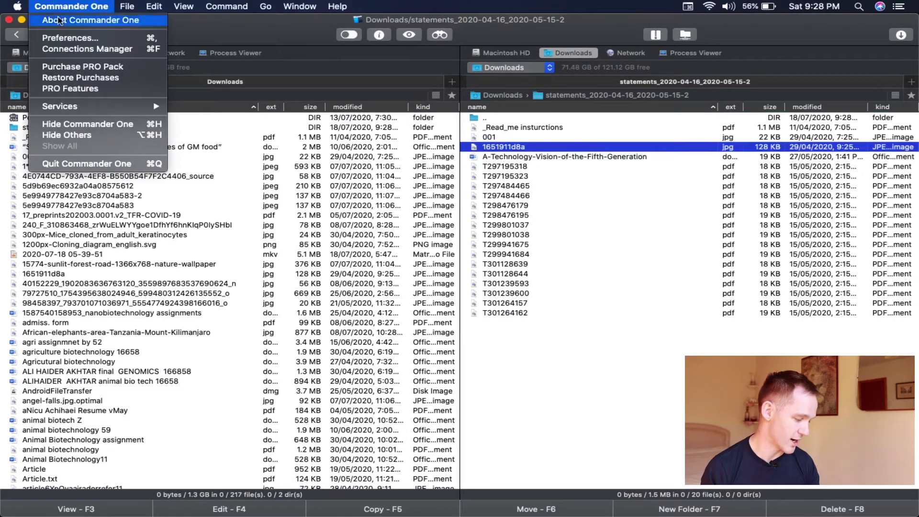
pyautogui.click(63, 38)
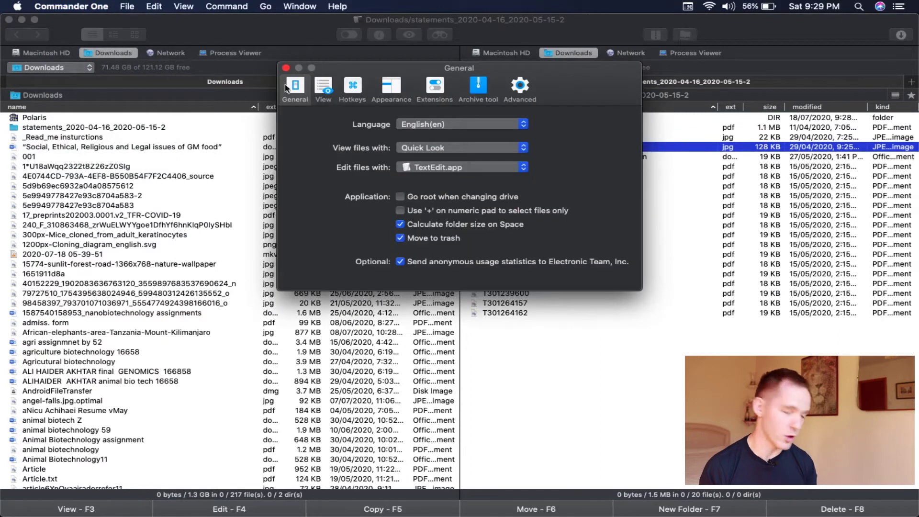
pyautogui.click(414, 124)
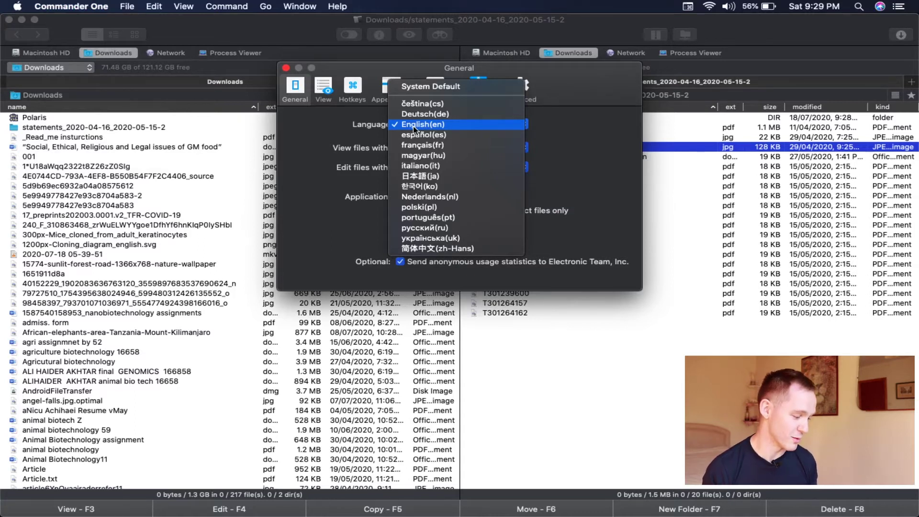
pyautogui.press('Escape')
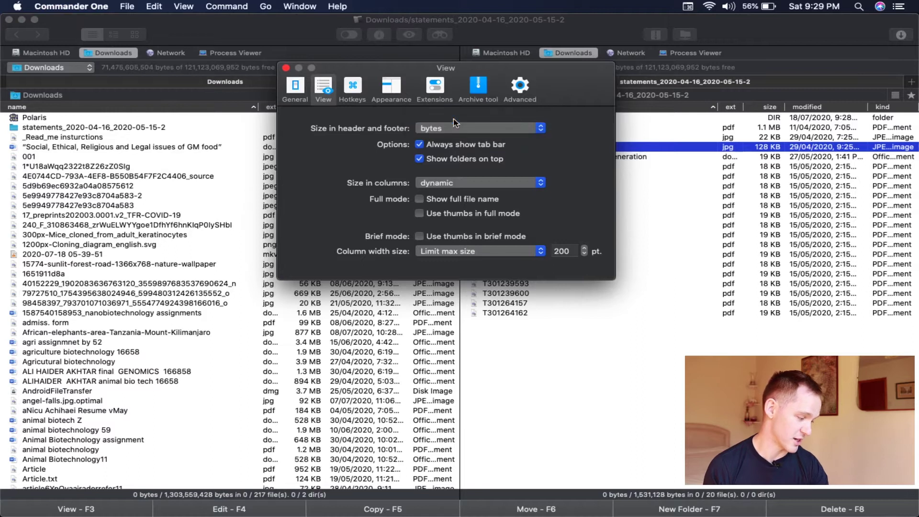
# Step: Set header and footer size display to dynamic and uncheck Show full file name
pyautogui.click(457, 125)
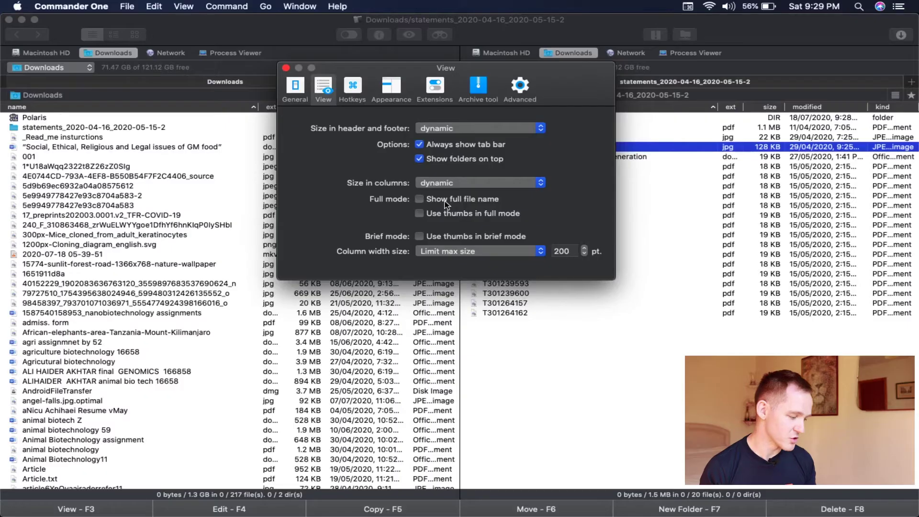
pyautogui.click(445, 205)
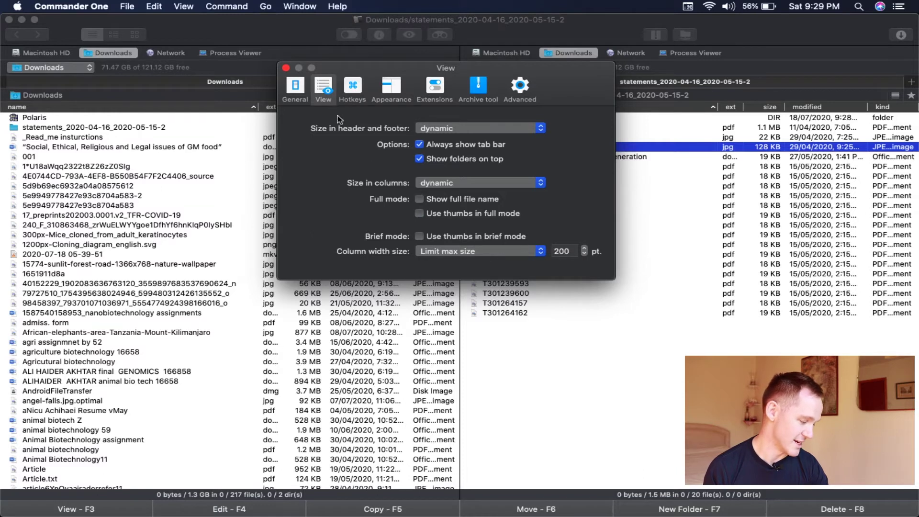
# Step: Browse the Hotkeys tab's list of file operation keyboard shortcuts without changes
pyautogui.click(351, 93)
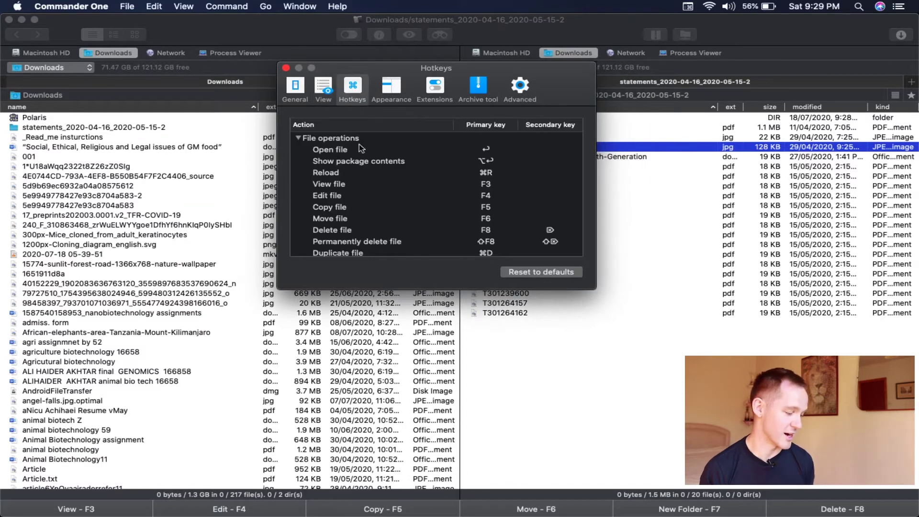
pyautogui.scroll(-10, 364, 159)
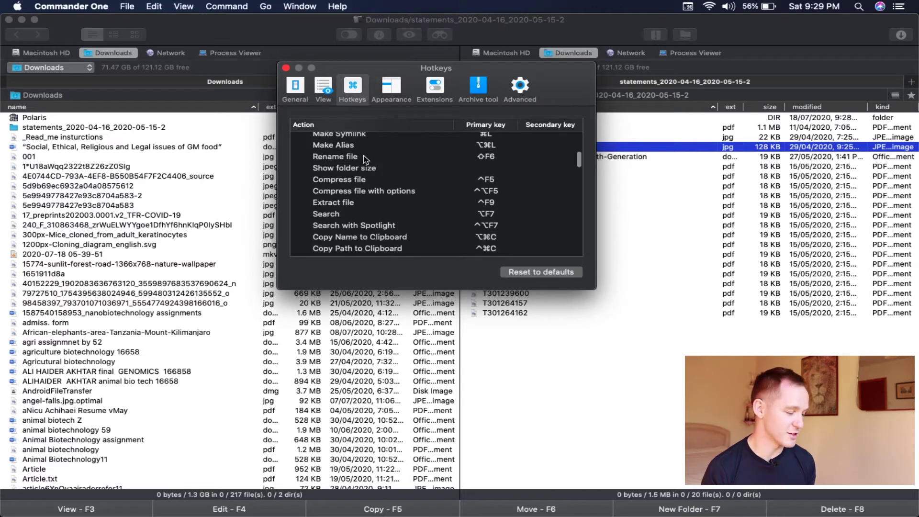
pyautogui.scroll(-15, 364, 160)
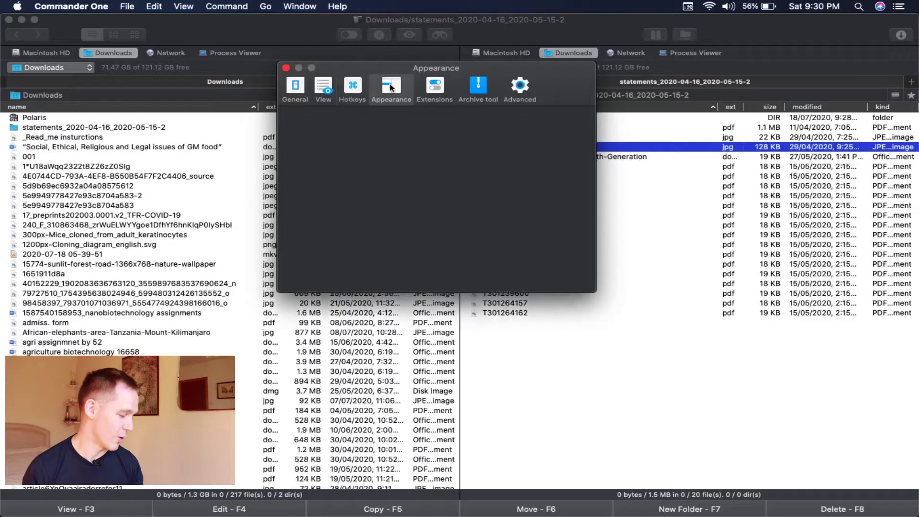
# Step: Review the Appearance tab's file list font and color presets unchanged, then view Extensions
pyautogui.click(391, 87)
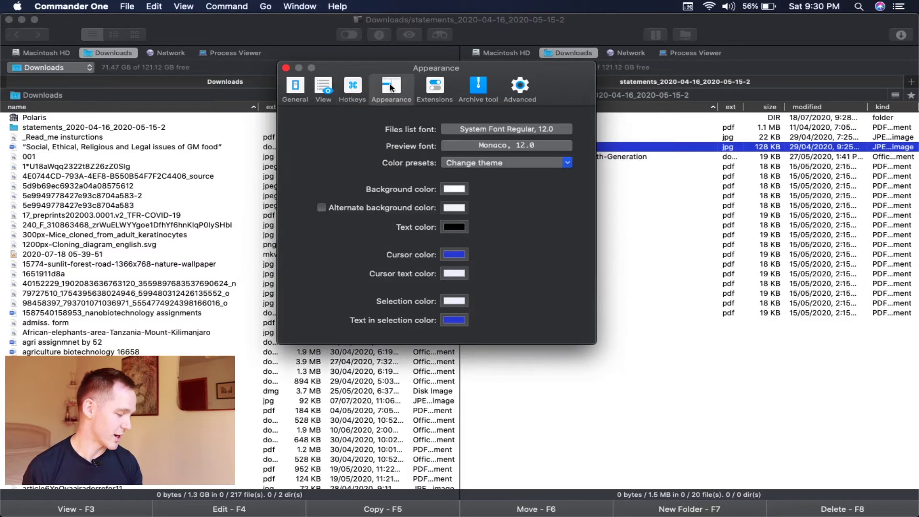
pyautogui.click(476, 130)
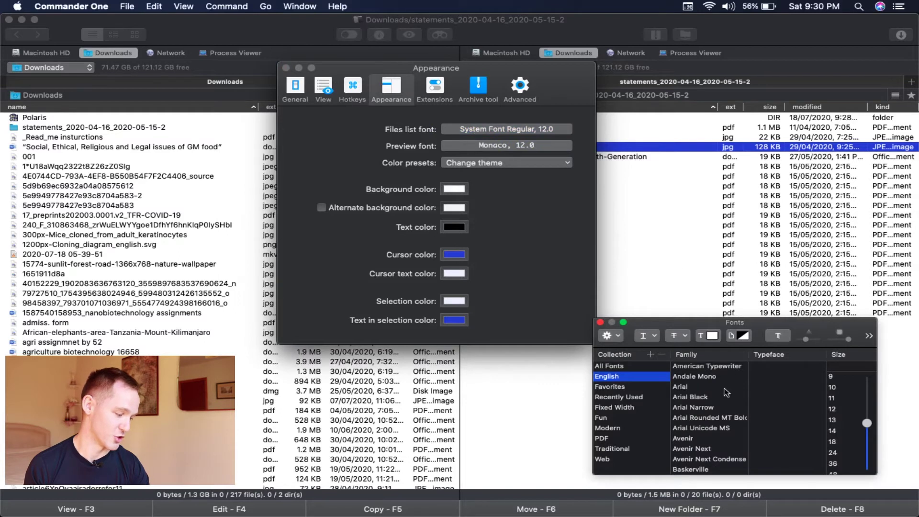
pyautogui.scroll(-5, 722, 390)
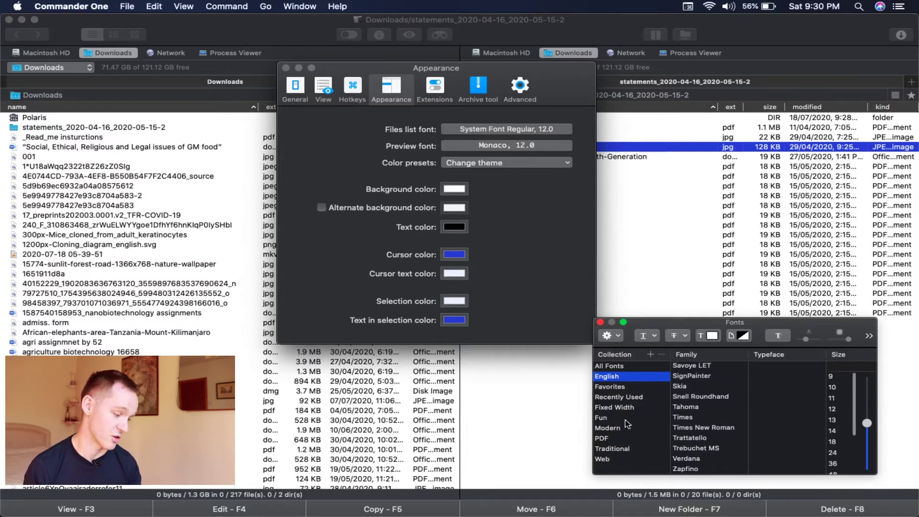
pyautogui.scroll(-1, 626, 423)
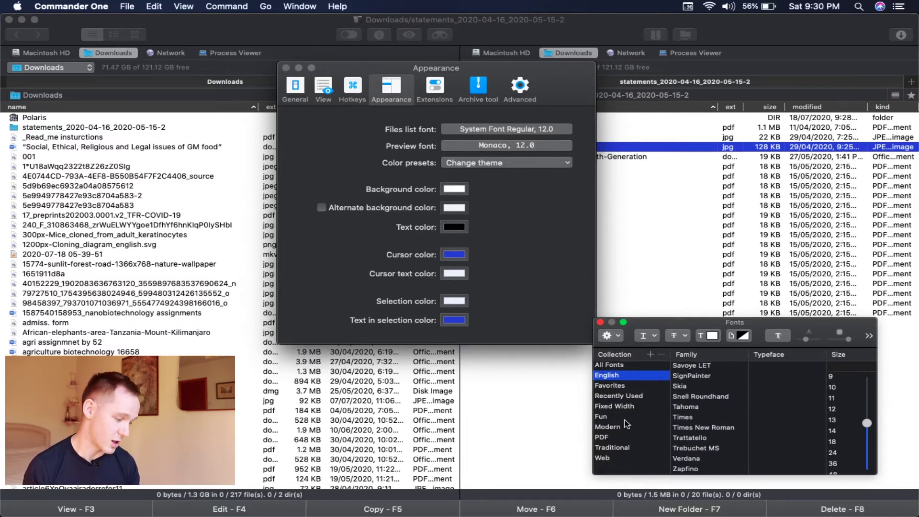
pyautogui.click(601, 322)
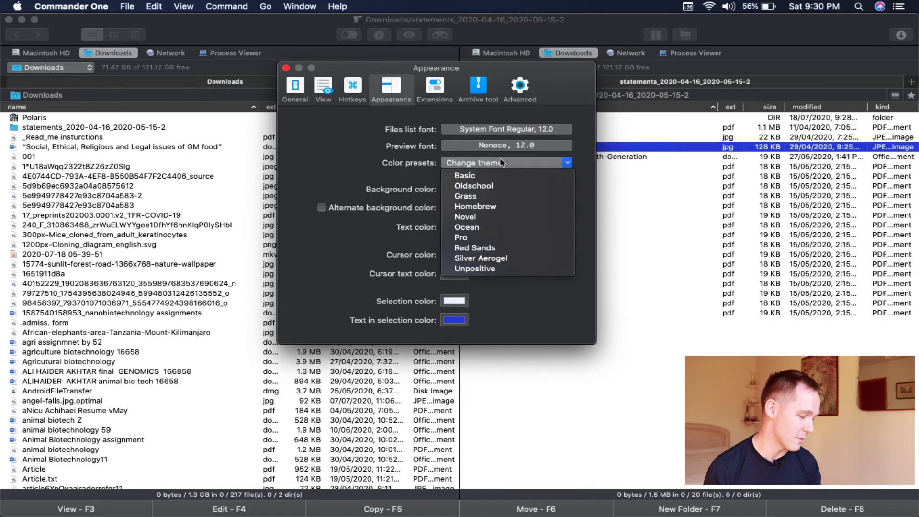
pyautogui.click(501, 164)
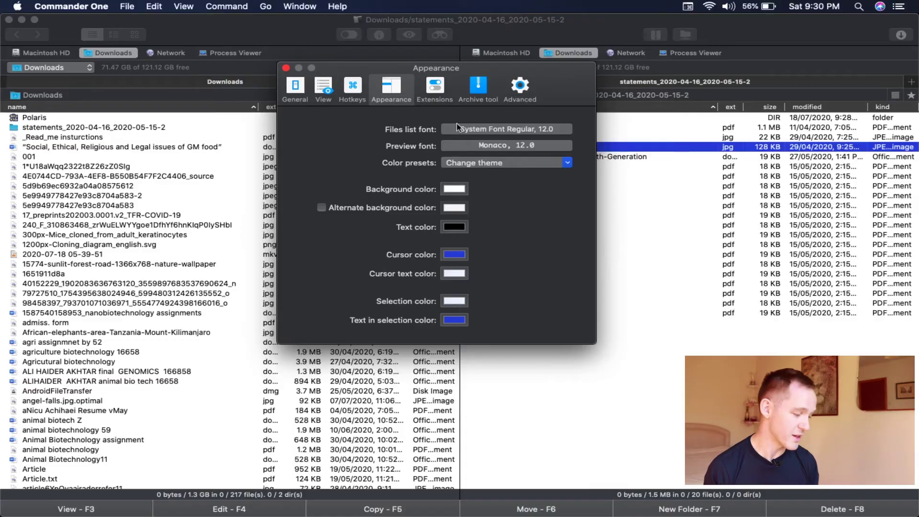
pyautogui.click(445, 99)
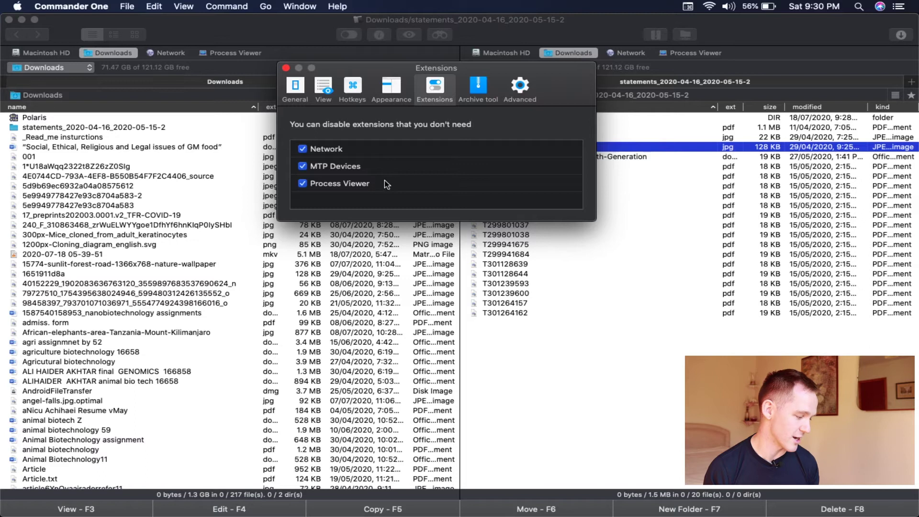
# Step: Check the Archive tool compression format and method popups, keeping zip and Normal
pyautogui.click(478, 89)
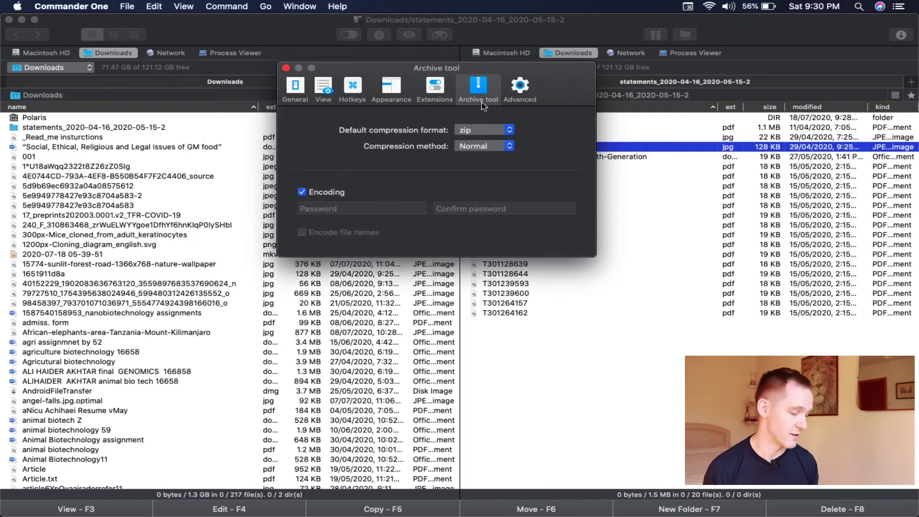
pyautogui.click(475, 128)
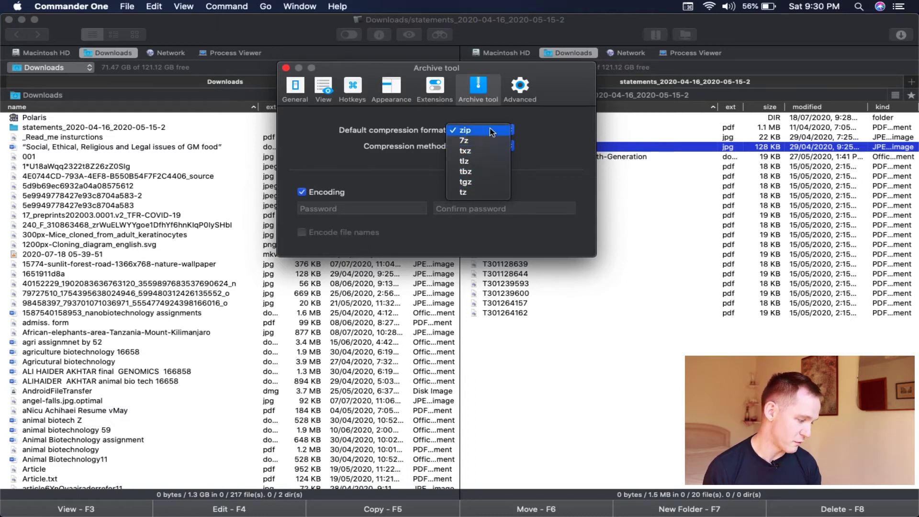
pyautogui.click(489, 128)
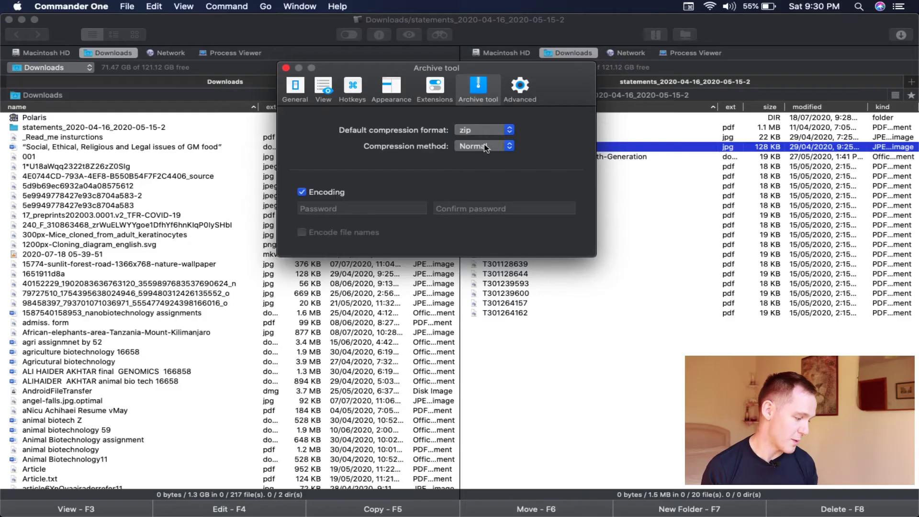
pyautogui.click(485, 148)
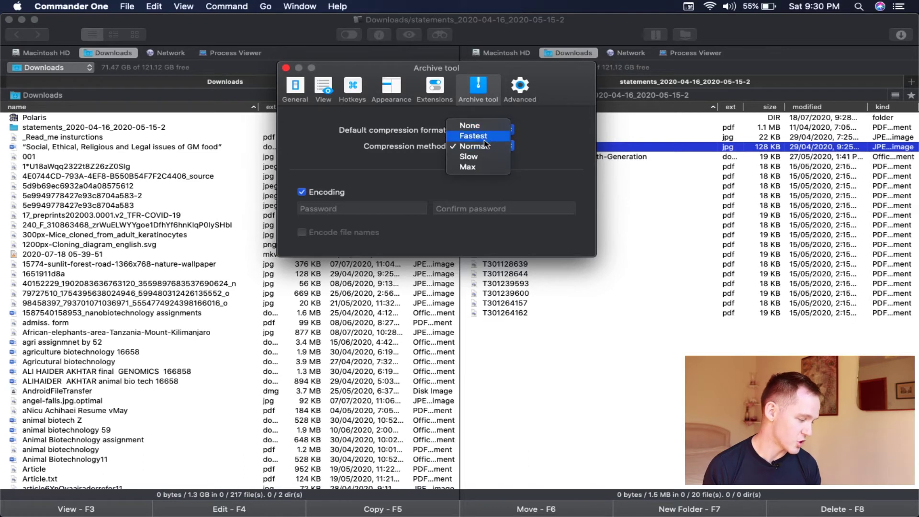
pyautogui.click(526, 156)
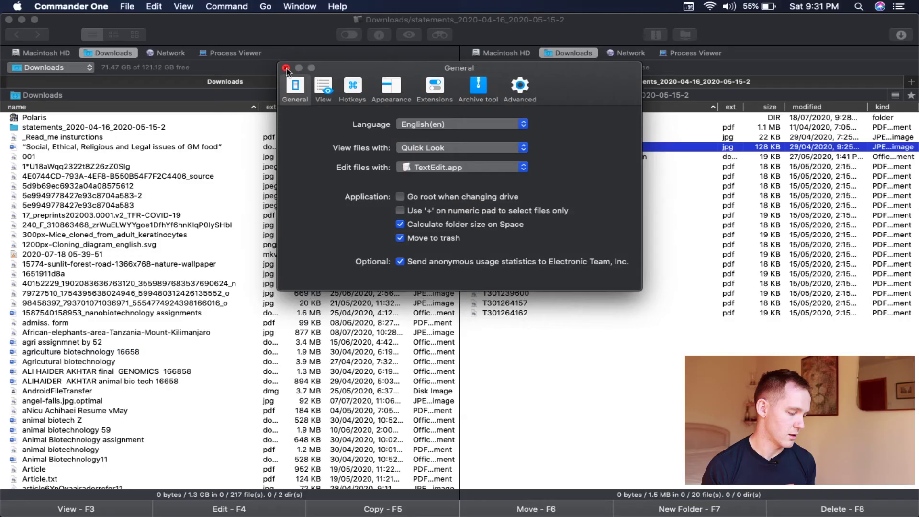
# Step: Close Preferences and delete A-Technology-Vision-of-the-Fifth-Generation, leaving 17 files in statements
pyautogui.click(286, 69)
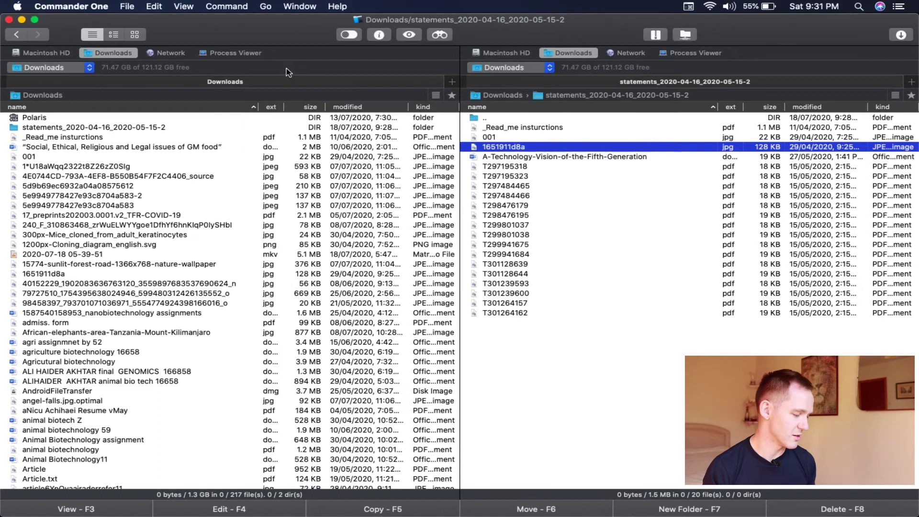
pyautogui.click(542, 156)
pyautogui.rightClick(542, 157)
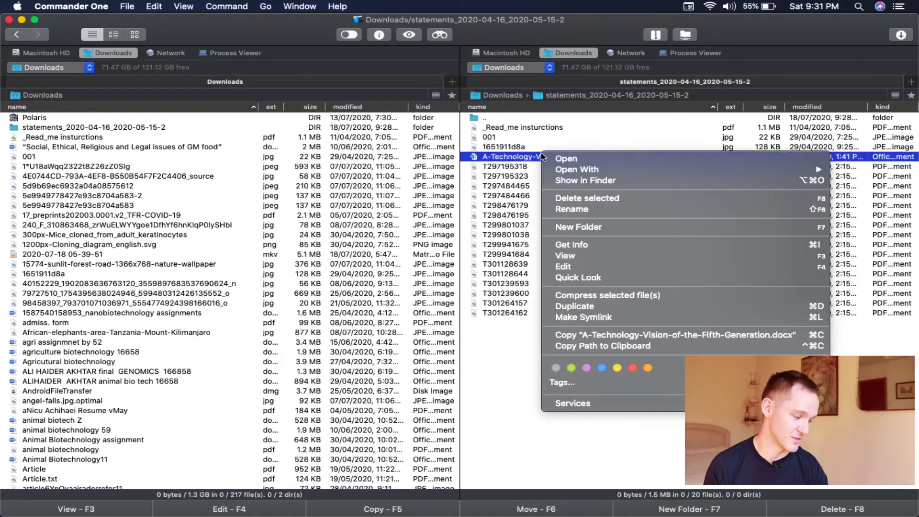
pyautogui.click(580, 198)
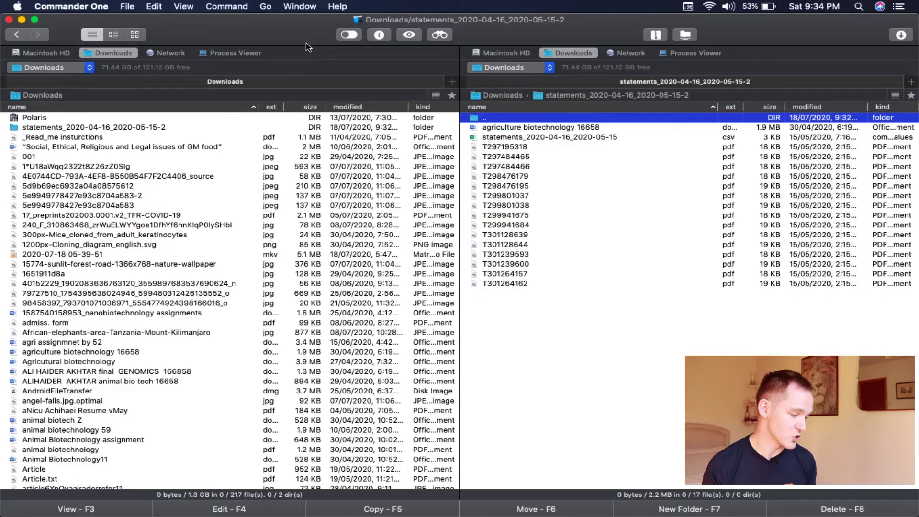
# Step: Toggle hidden files on and off, try thumbnails, then set the right pane to brief view
pyautogui.click(350, 35)
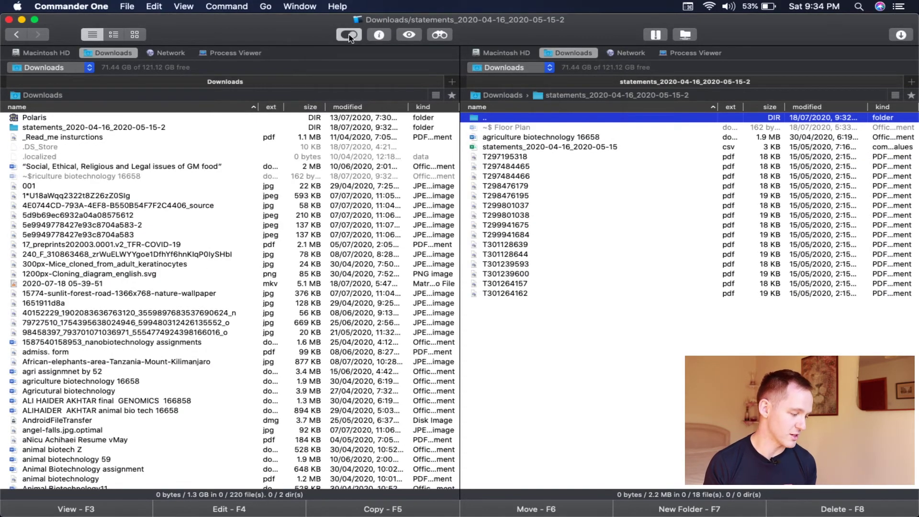
pyautogui.click(350, 36)
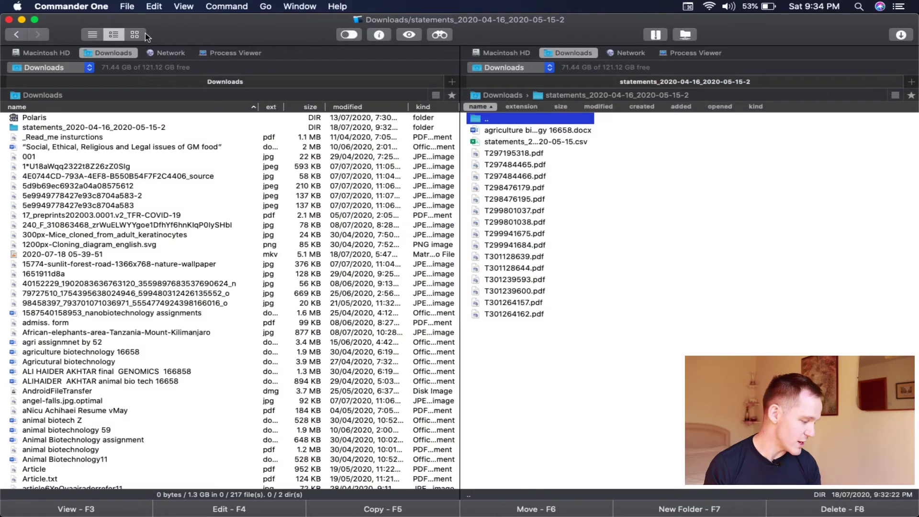
pyautogui.click(136, 36)
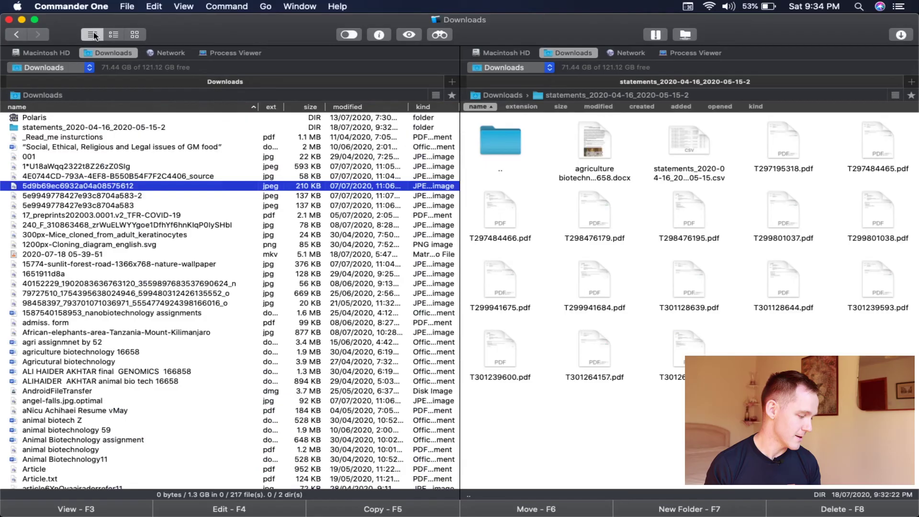
pyautogui.click(504, 190)
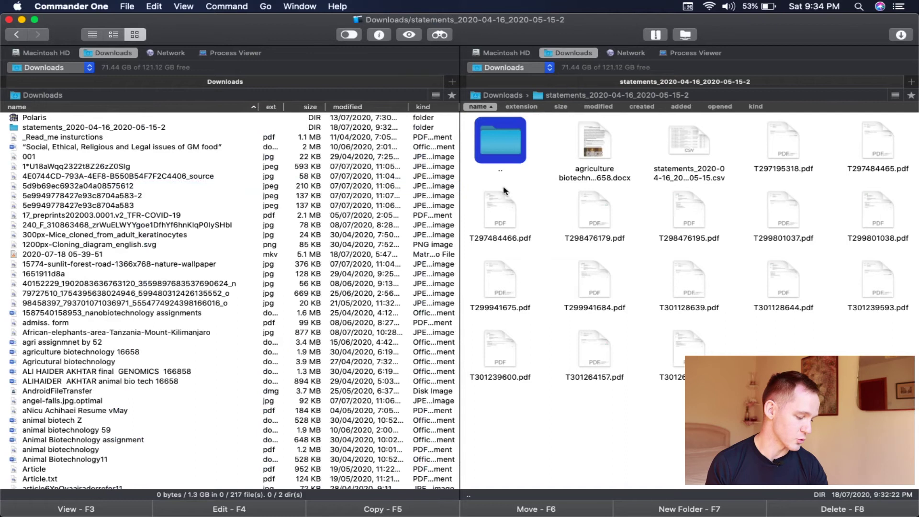
pyautogui.click(113, 35)
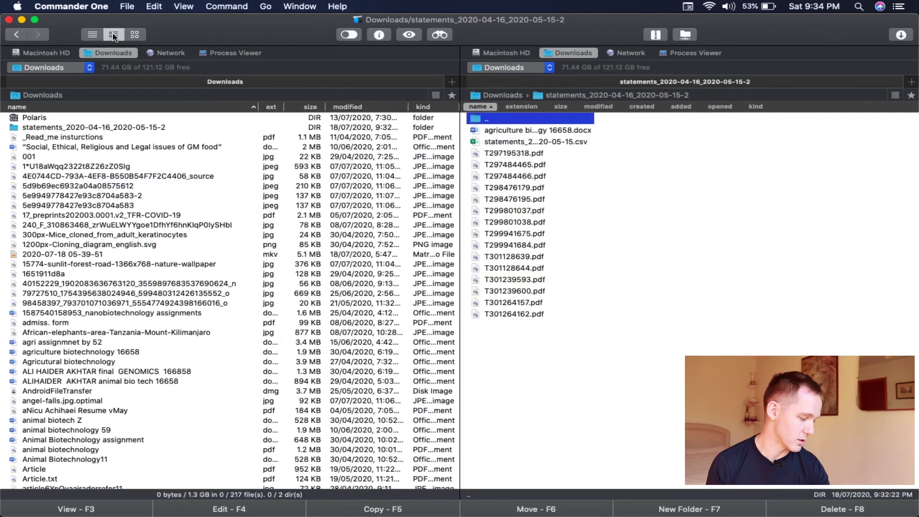